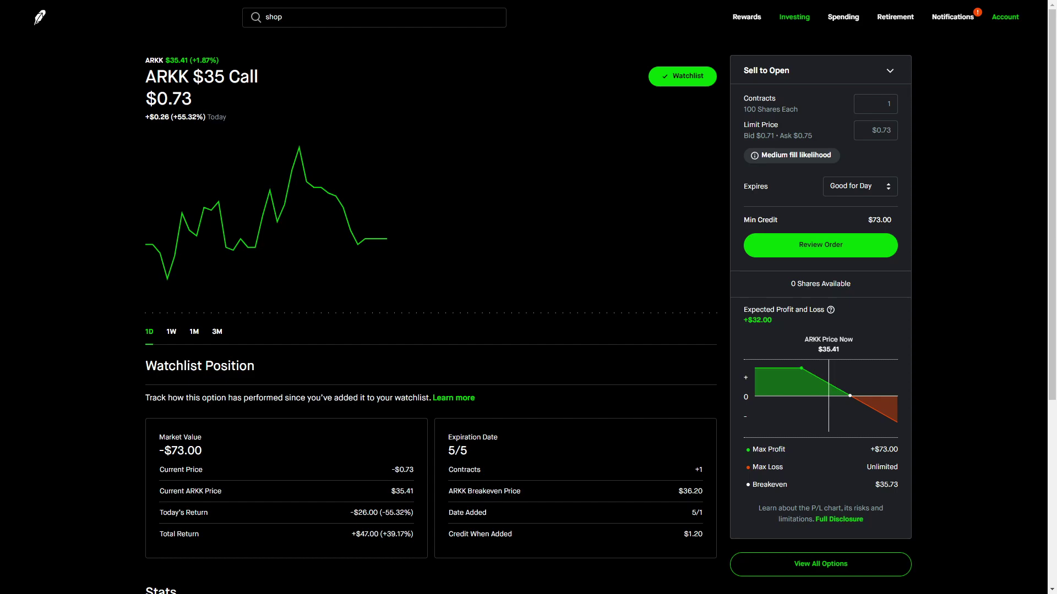
Review the call's Stats and Greeks in Robinhood, then switch to thinkorswim's ARKK chain
scroll(431, 297, down, 5)
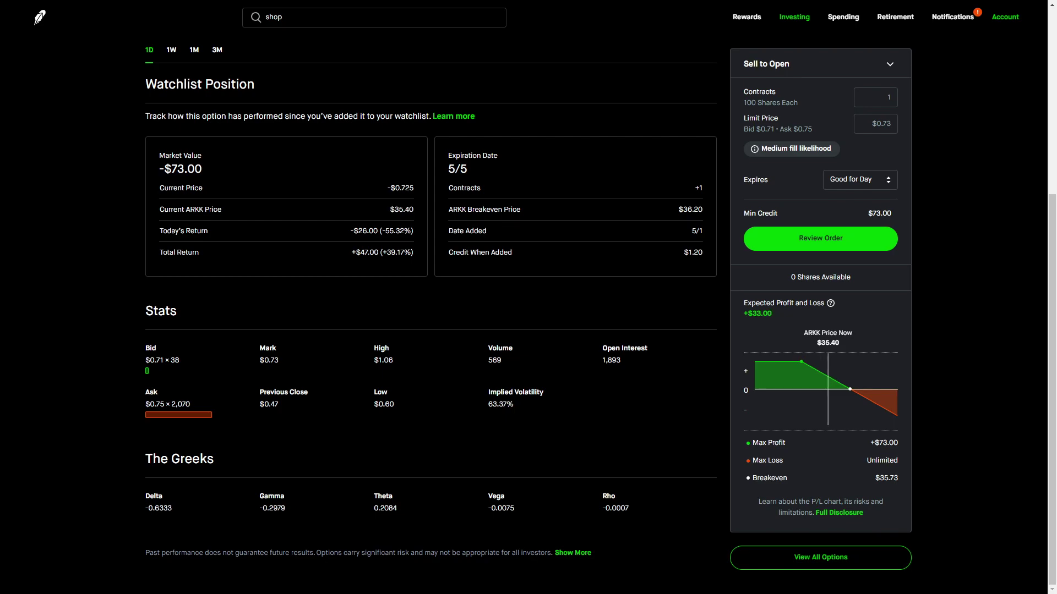
scroll(430, 298, up, 5)
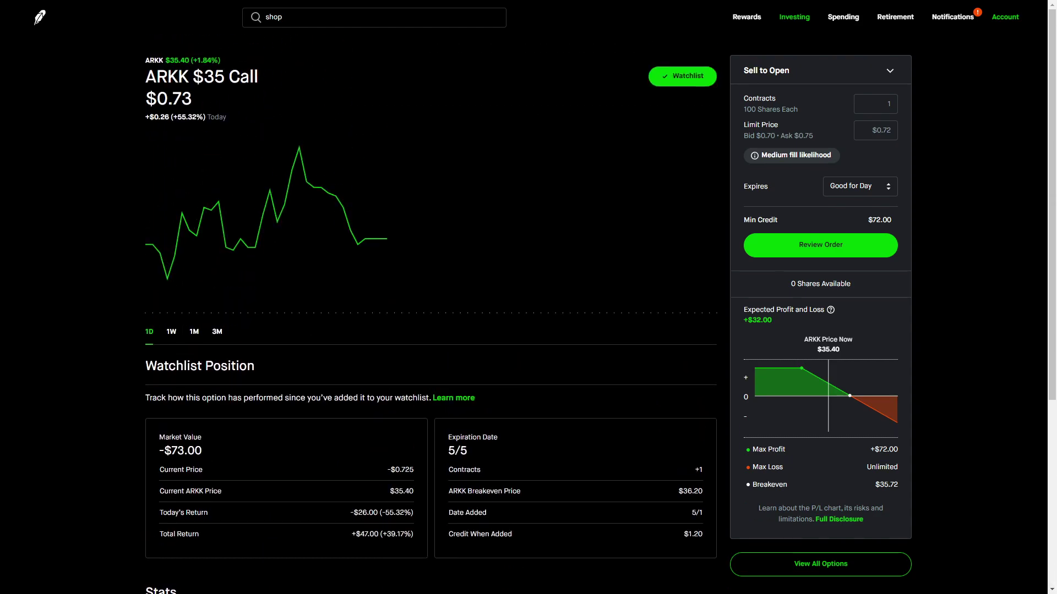
key(ctrl+Tab)
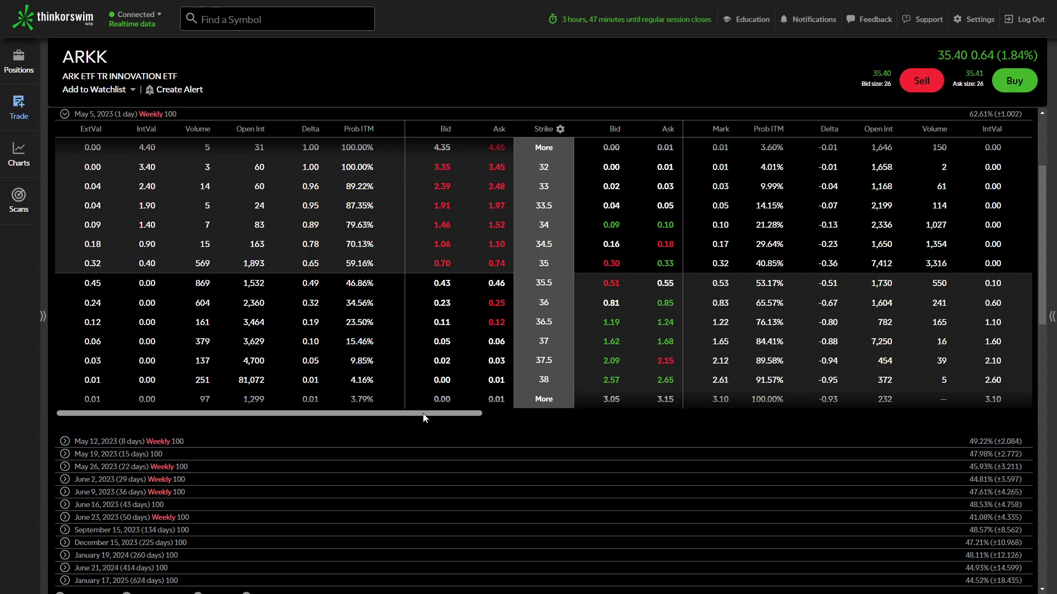
drag(422, 414, 482, 410)
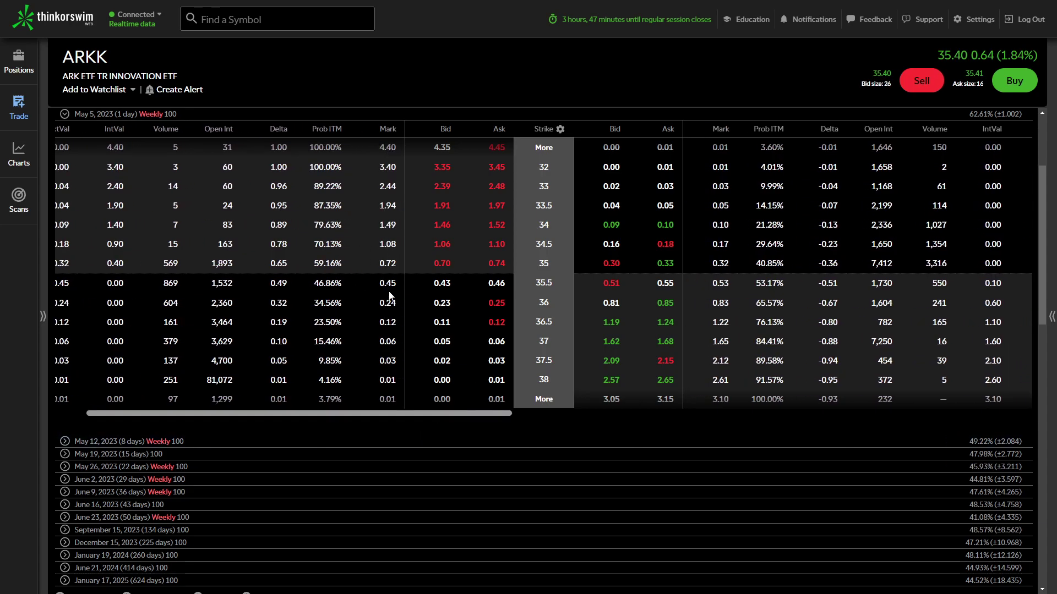
drag(387, 412, 319, 416)
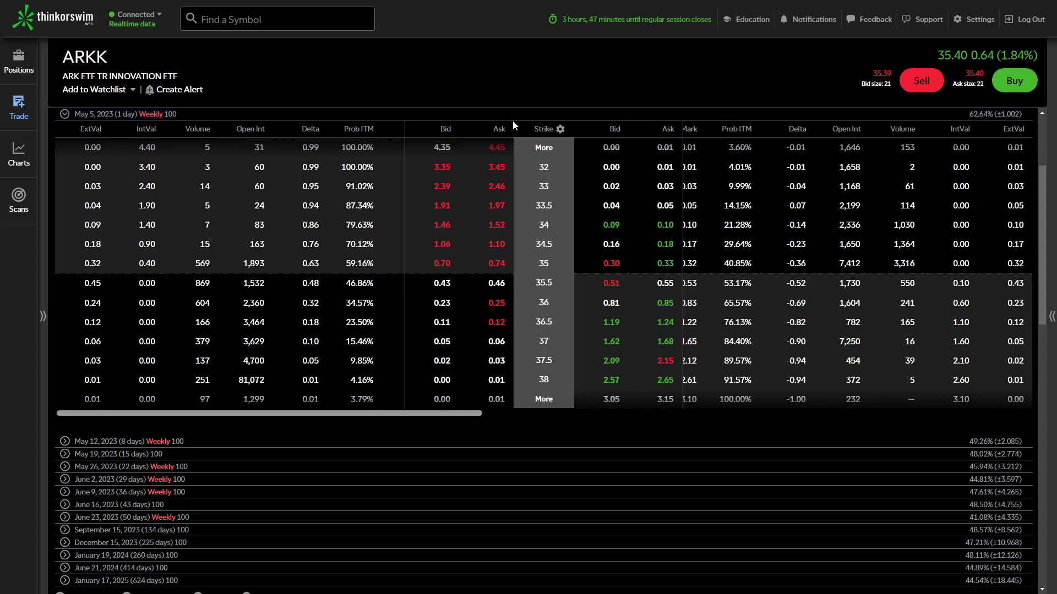
Add Theta and Vega columns to the ARKK option chain
click(560, 130)
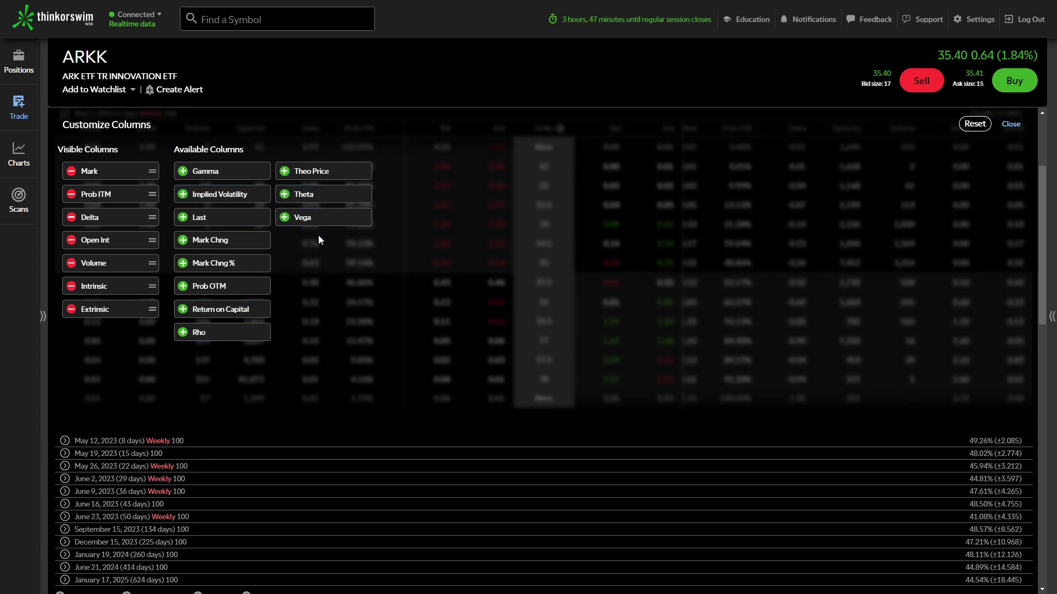
click(303, 197)
click(304, 203)
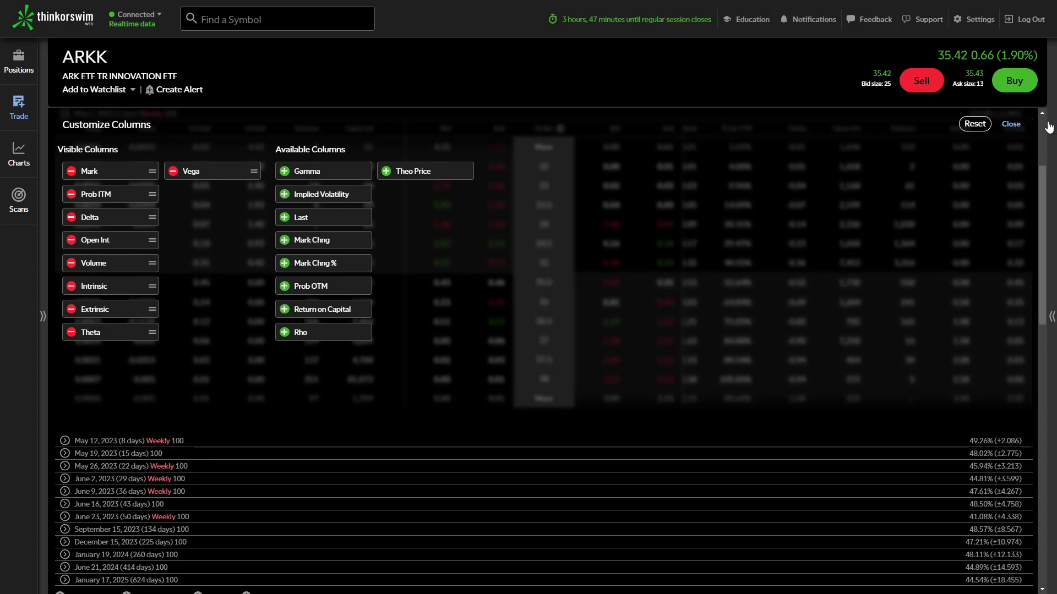
click(1011, 125)
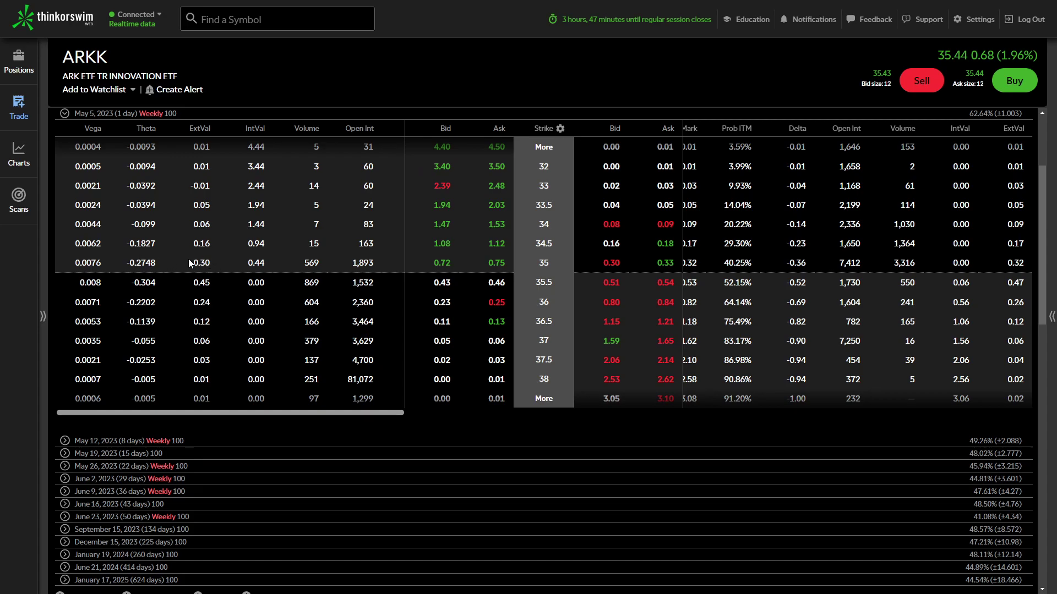
Add Gamma and Implied Volatility columns to the chain as well
click(560, 130)
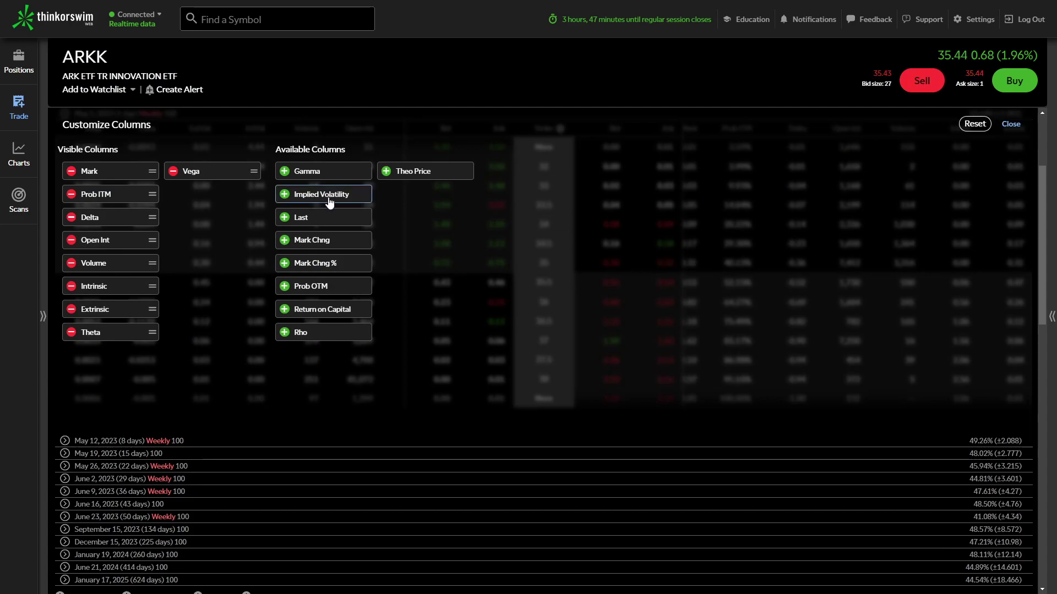
click(332, 172)
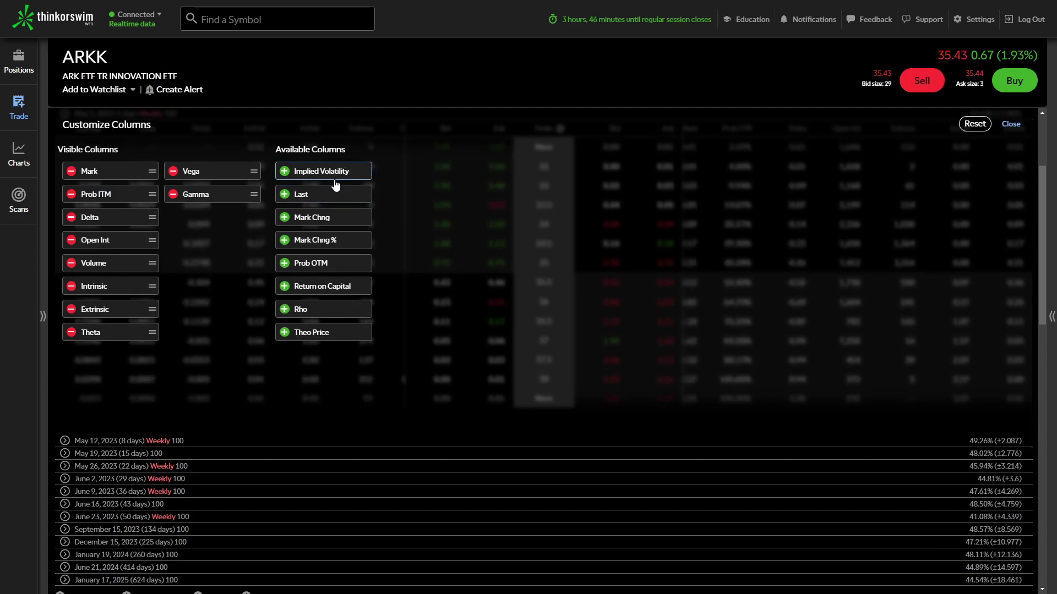
click(335, 177)
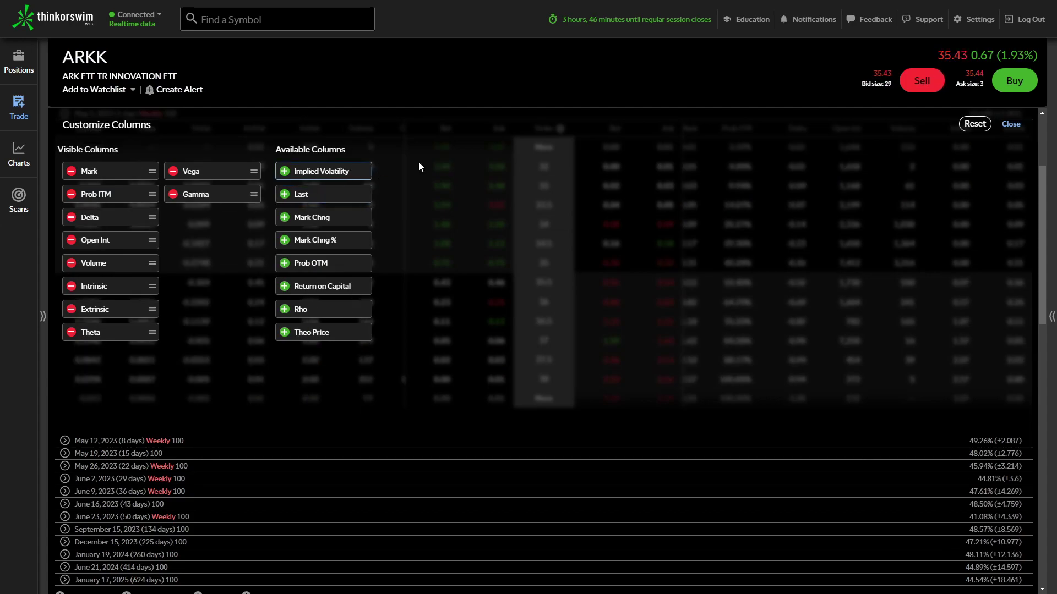
click(1011, 124)
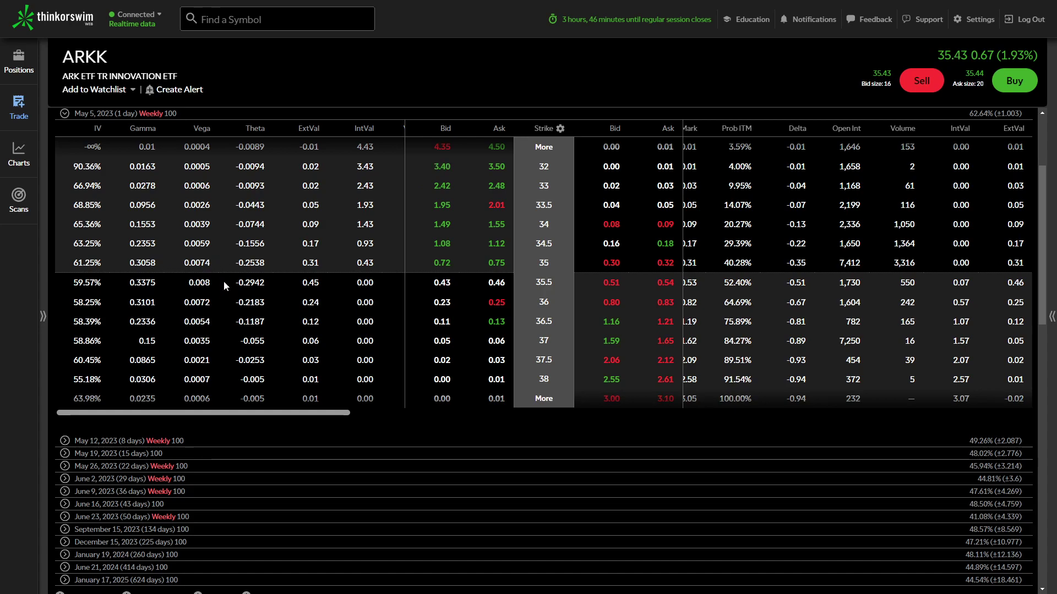
drag(321, 413, 516, 385)
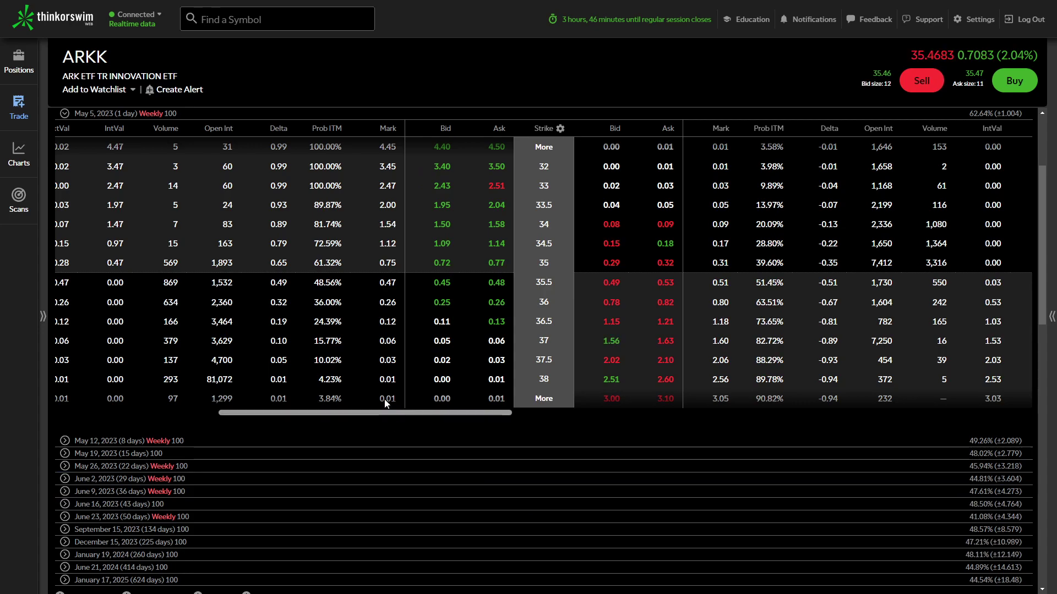
Switch the ARKK chart range from Today to Week, then return to the option chain
scroll(377, 243, down, 9)
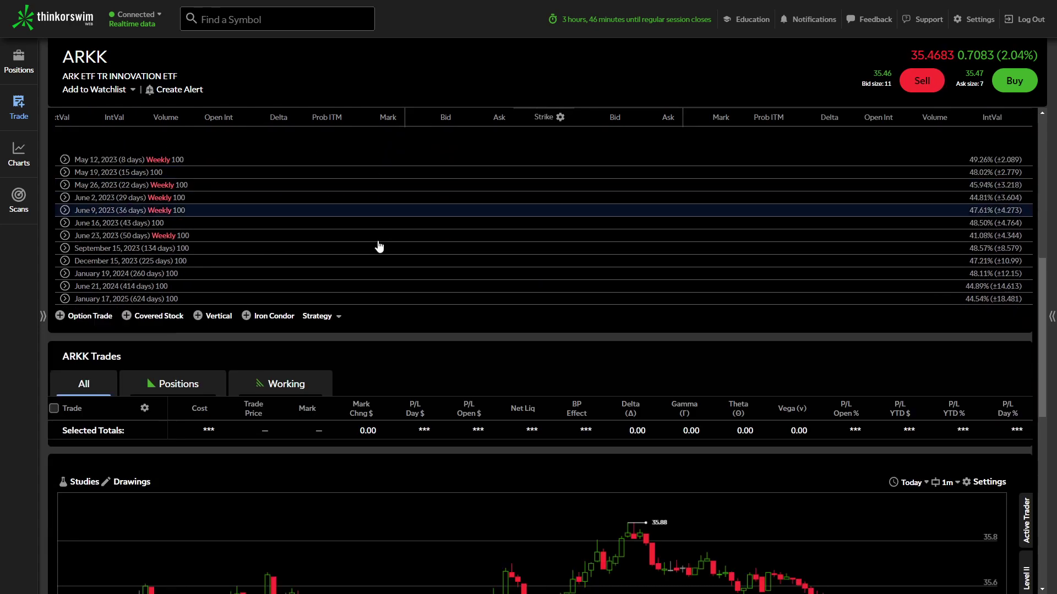
drag(688, 372, 523, 372)
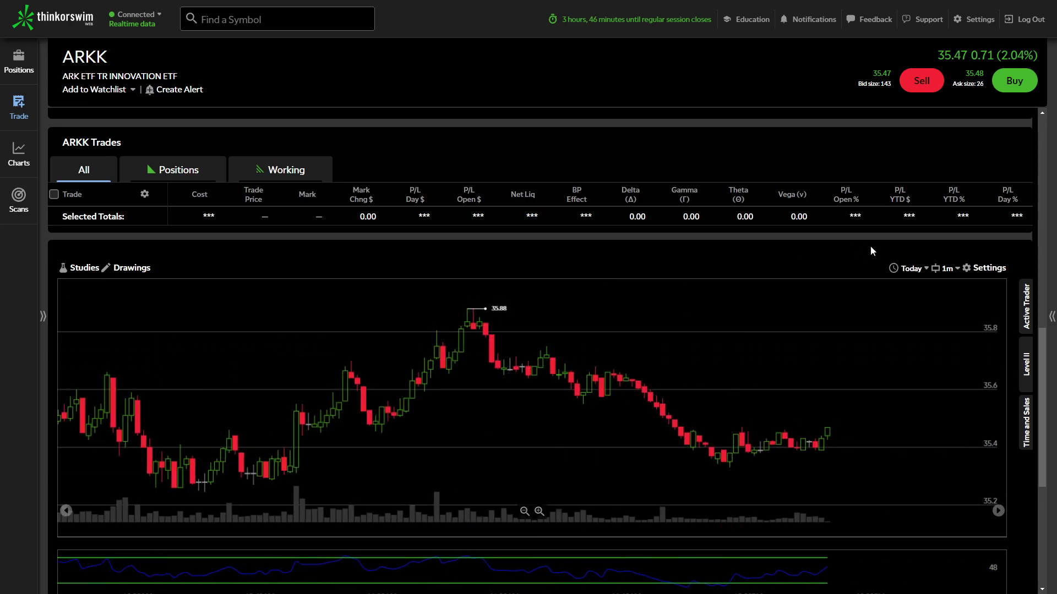
click(911, 268)
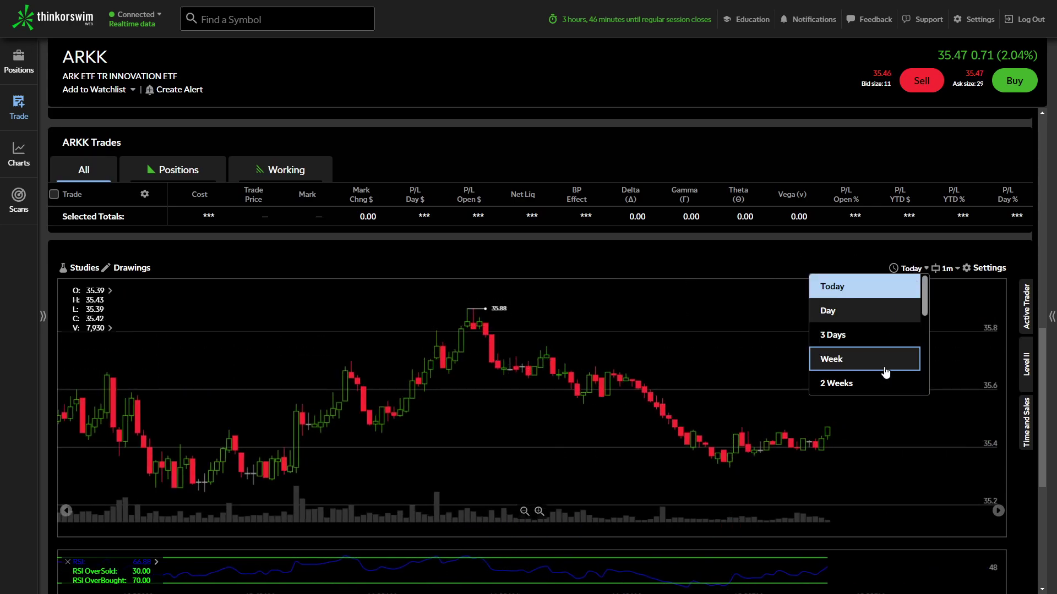
click(823, 360)
drag(915, 405, 700, 302)
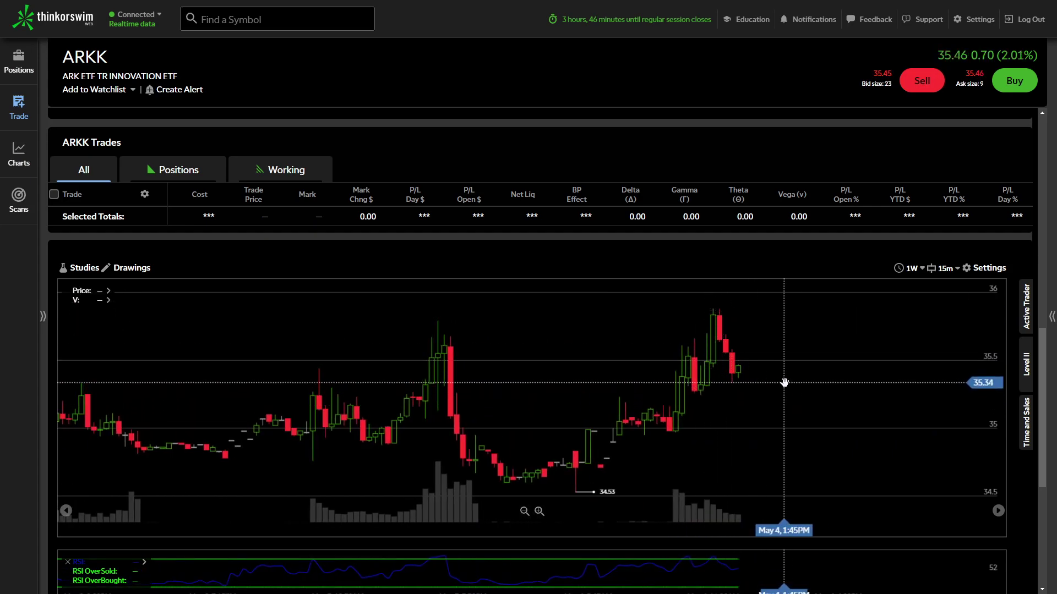
scroll(607, 350, up, 5)
scroll(607, 351, up, 5)
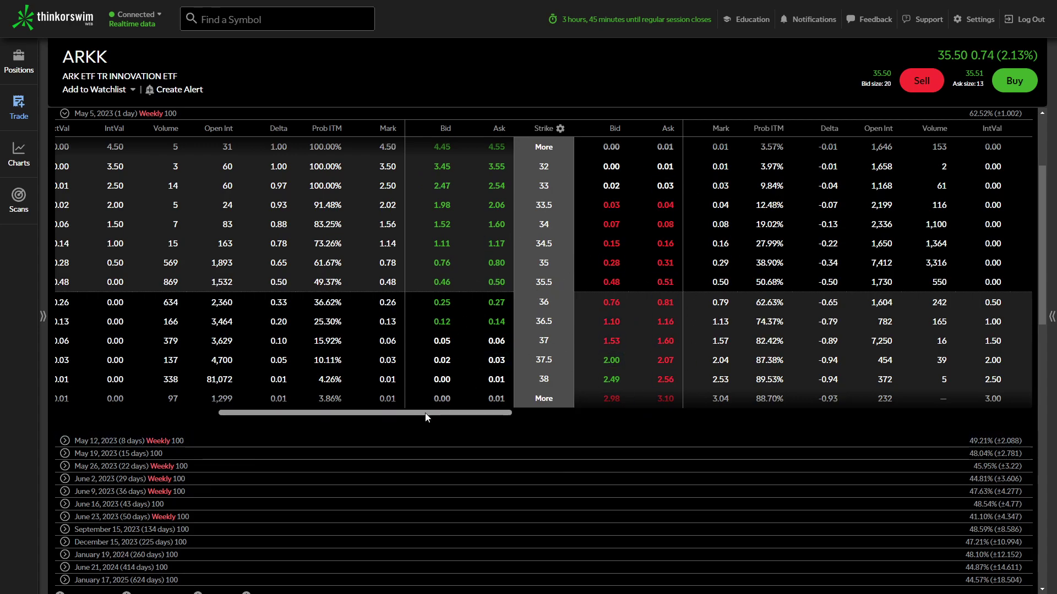
drag(428, 413, 246, 408)
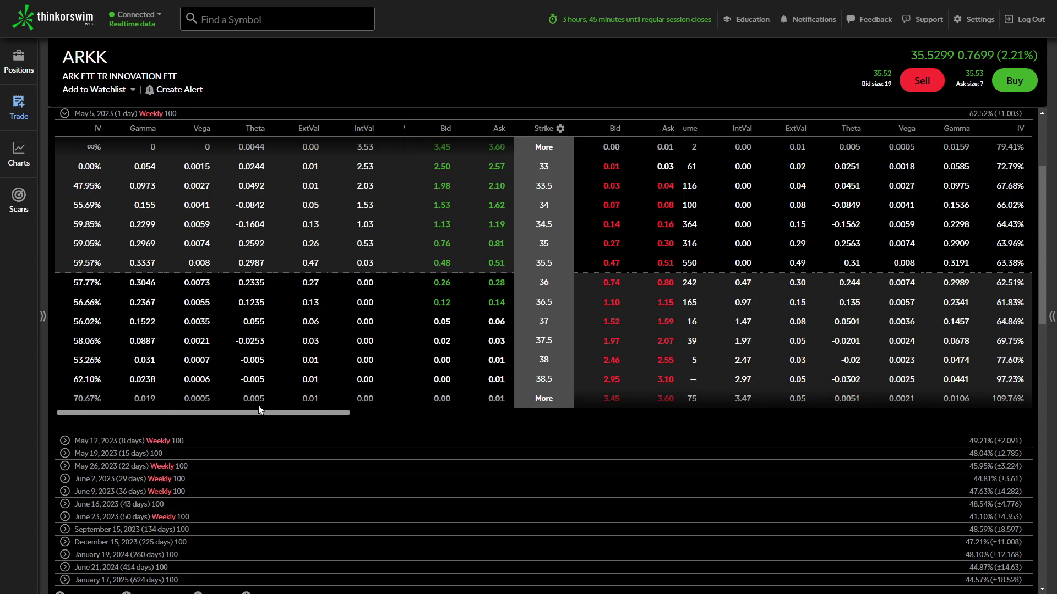
drag(259, 405, 464, 405)
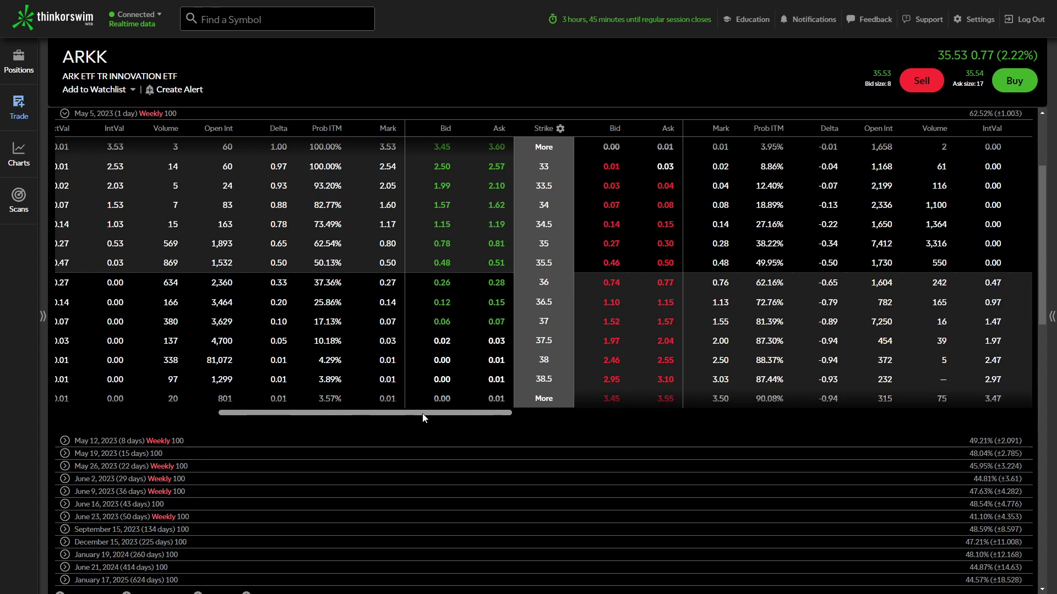
drag(408, 418, 238, 410)
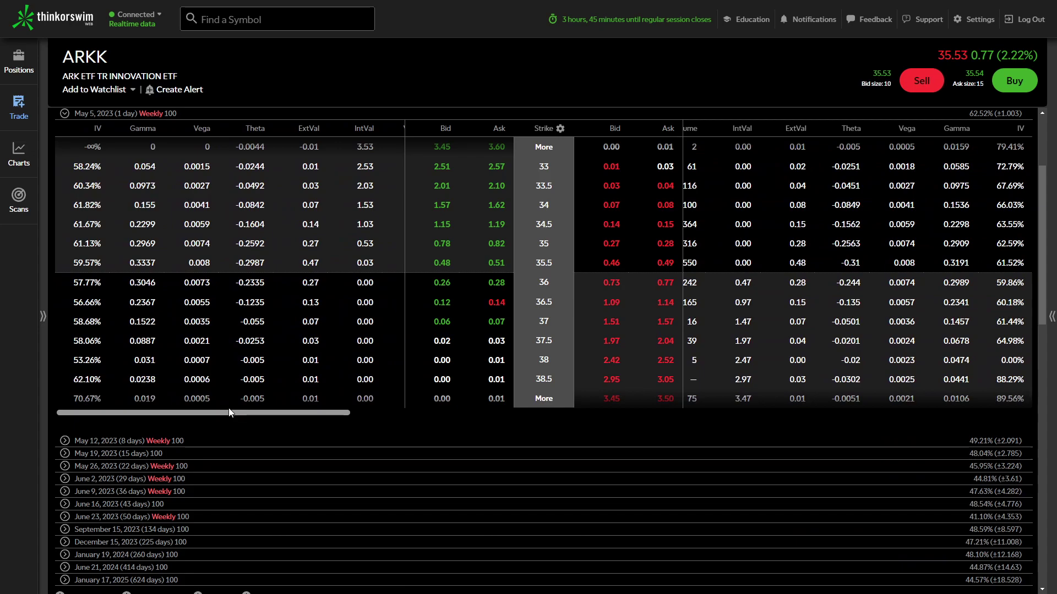
drag(232, 412, 408, 419)
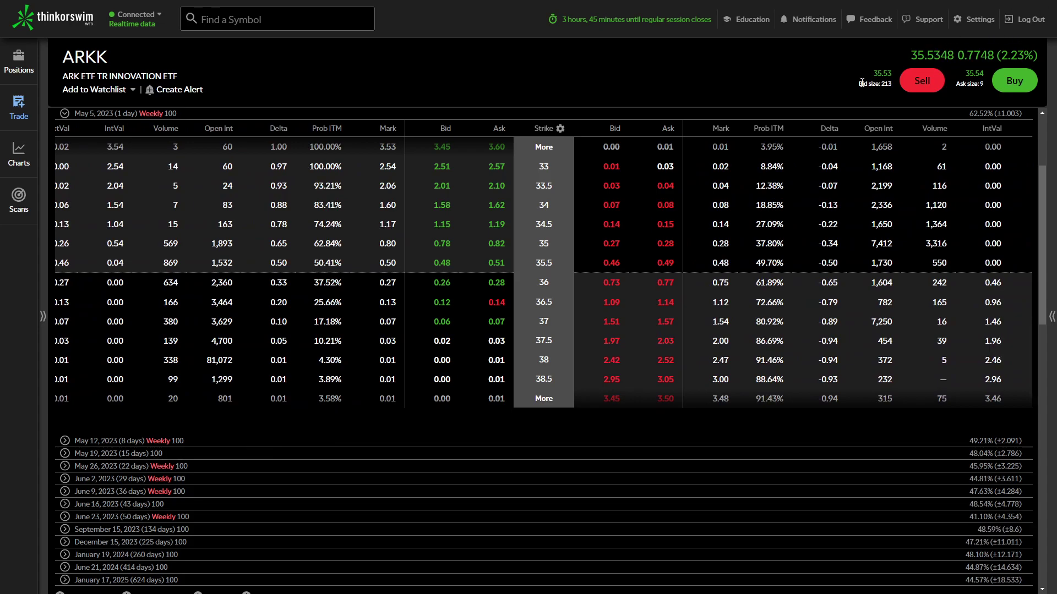
drag(392, 414, 315, 404)
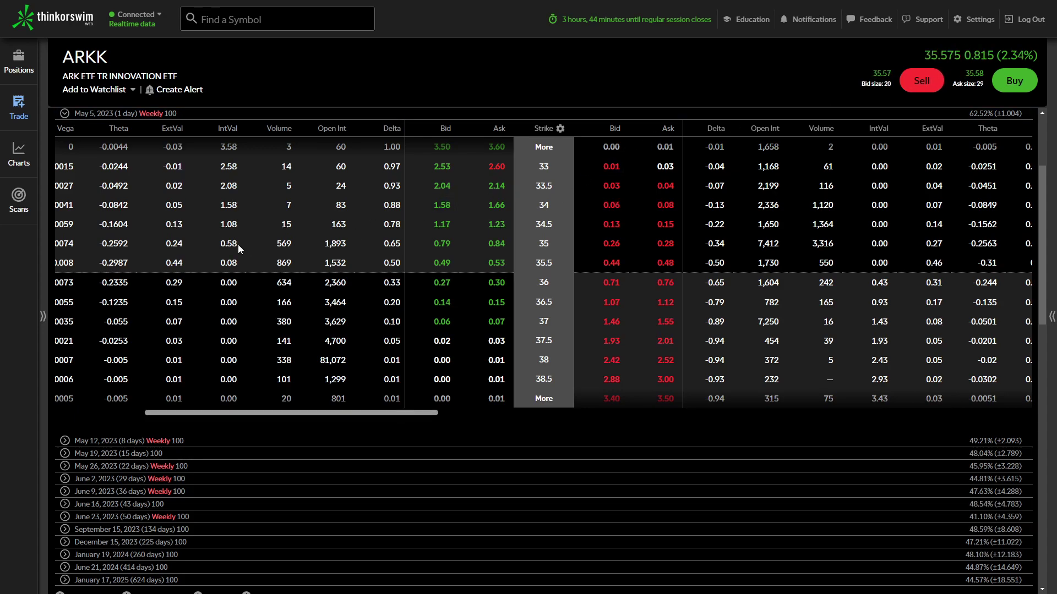
scroll(620, 128, right, 5)
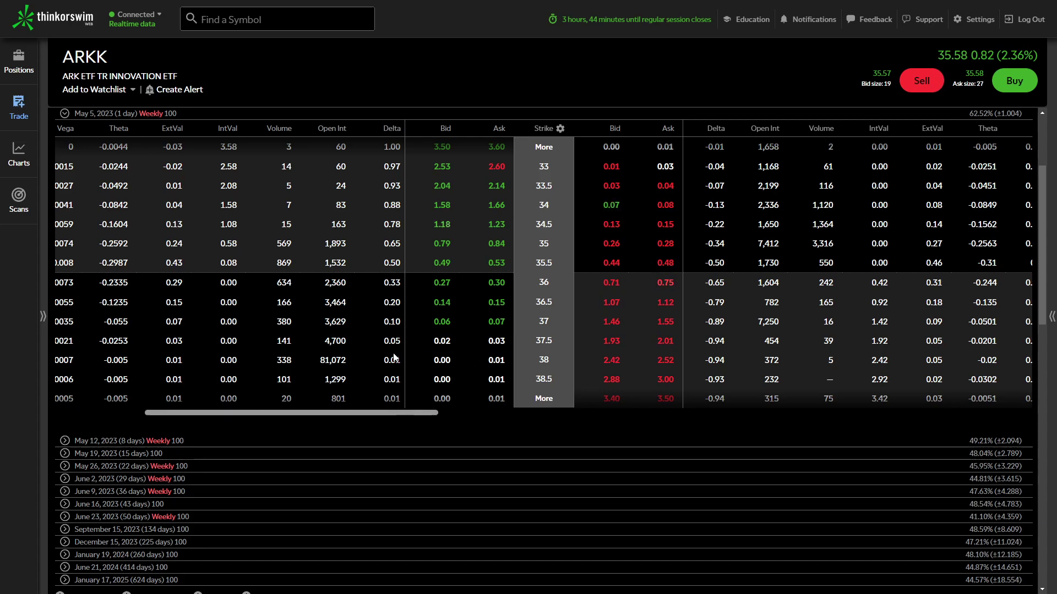
scroll(183, 259, left, 5)
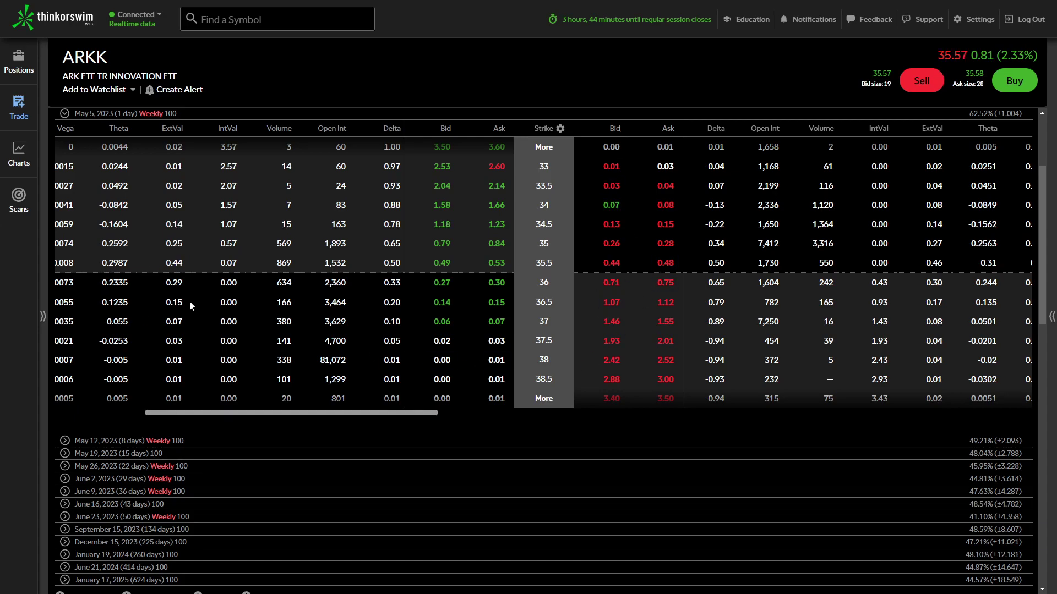
drag(233, 244, 221, 244)
double_click(223, 244)
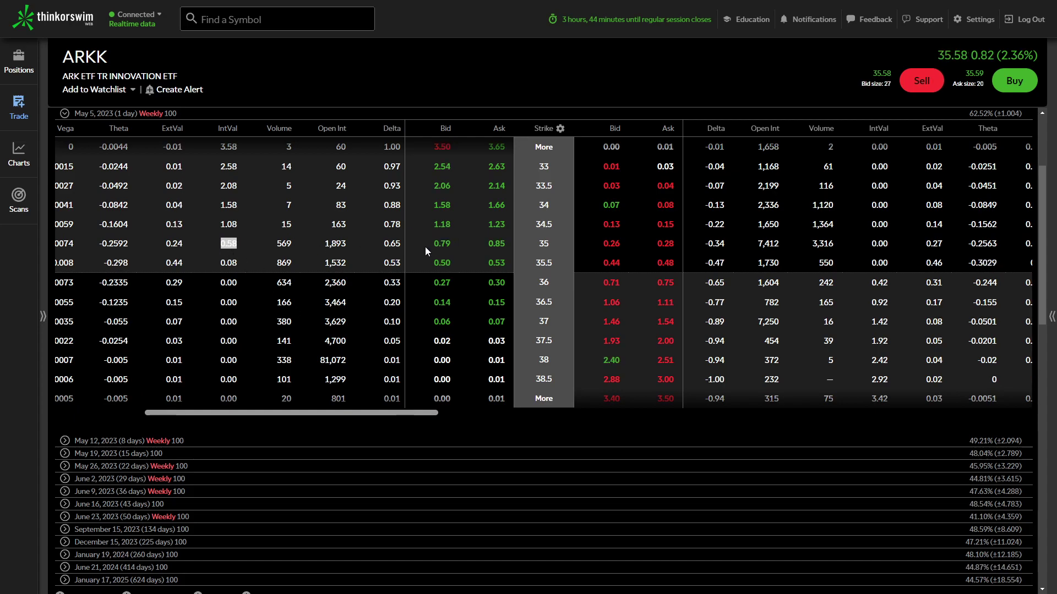
click(378, 417)
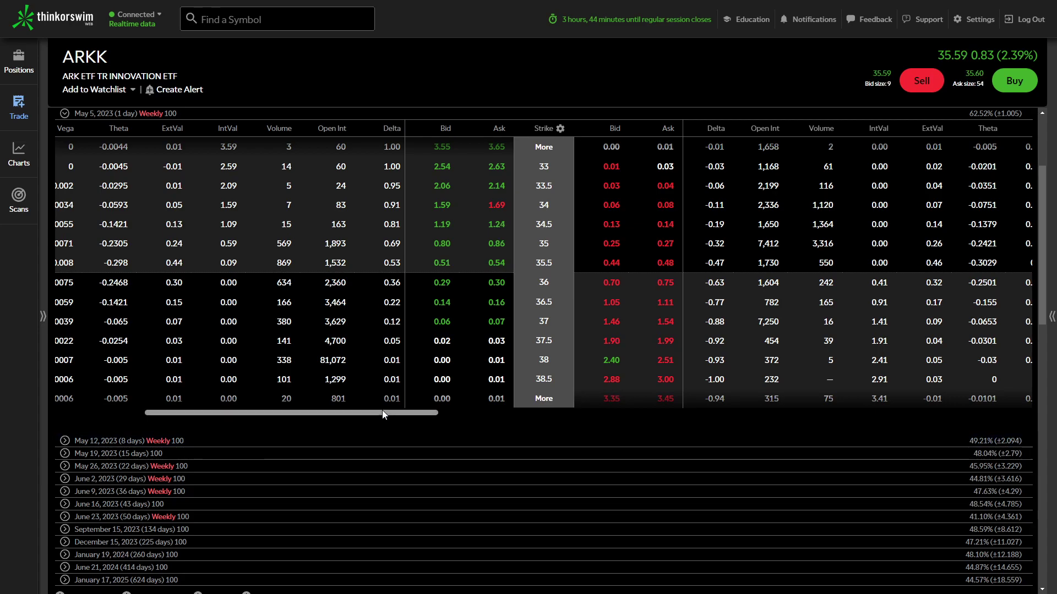
drag(381, 413, 501, 421)
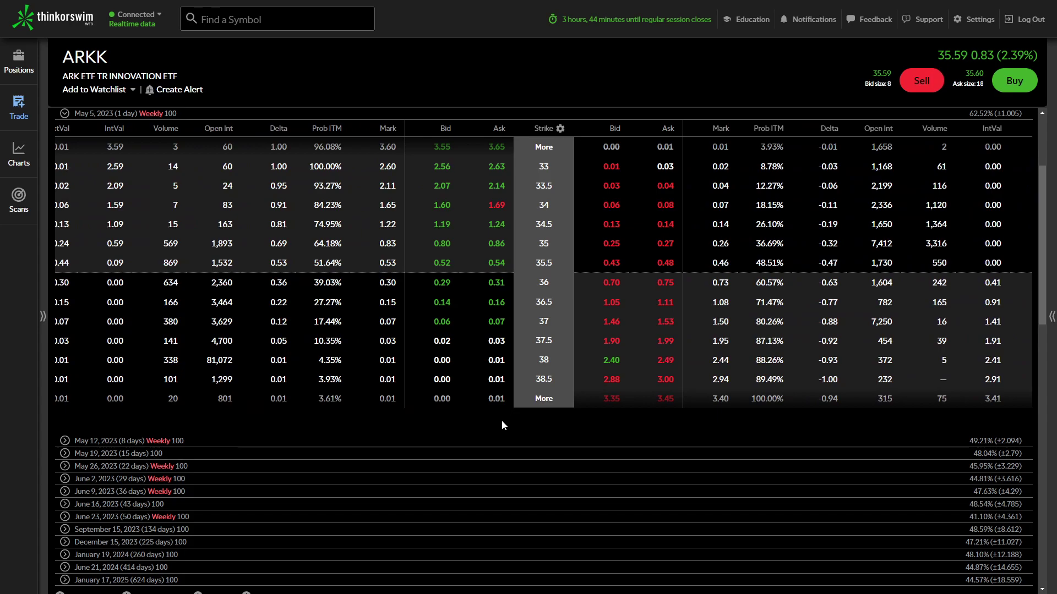